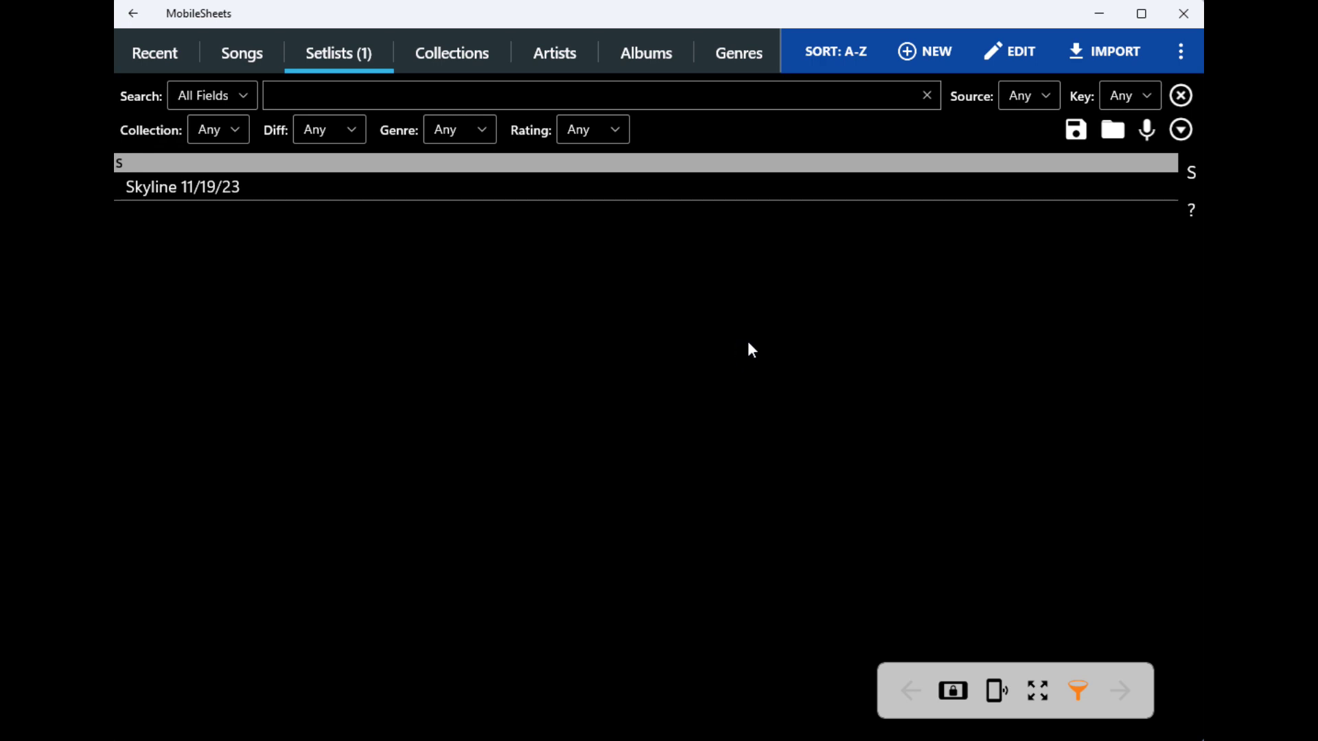
Open the overflow menu on the Setlists library screen
left_click(1177, 55)
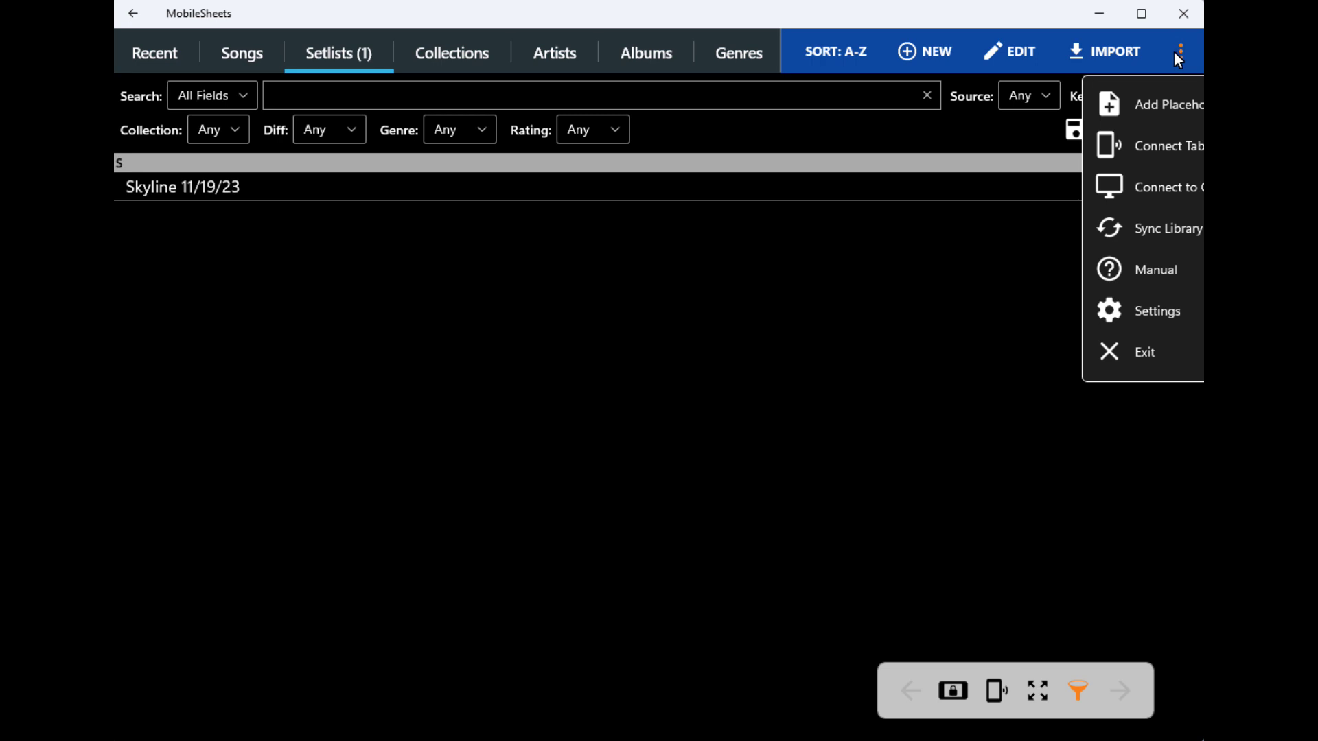
Choose Sync Library and pick syncing with another device
left_click(1152, 228)
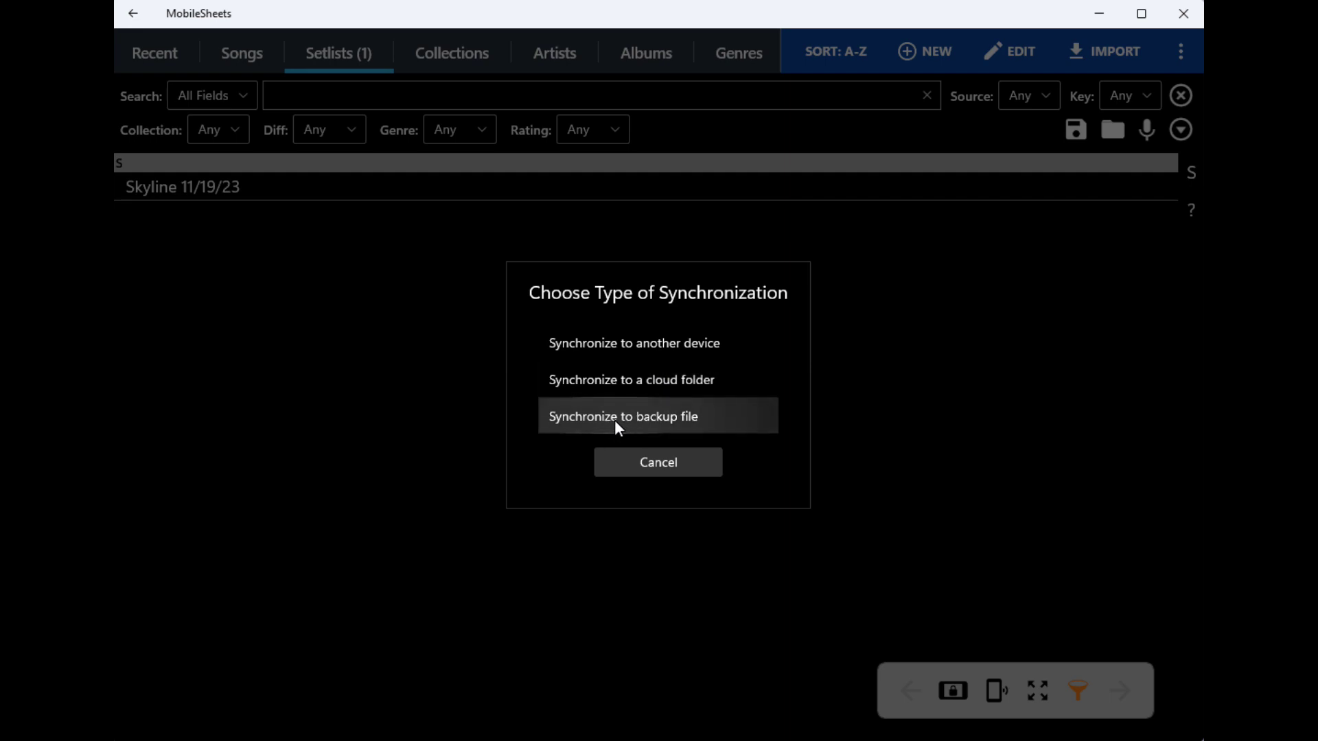
left_click(621, 344)
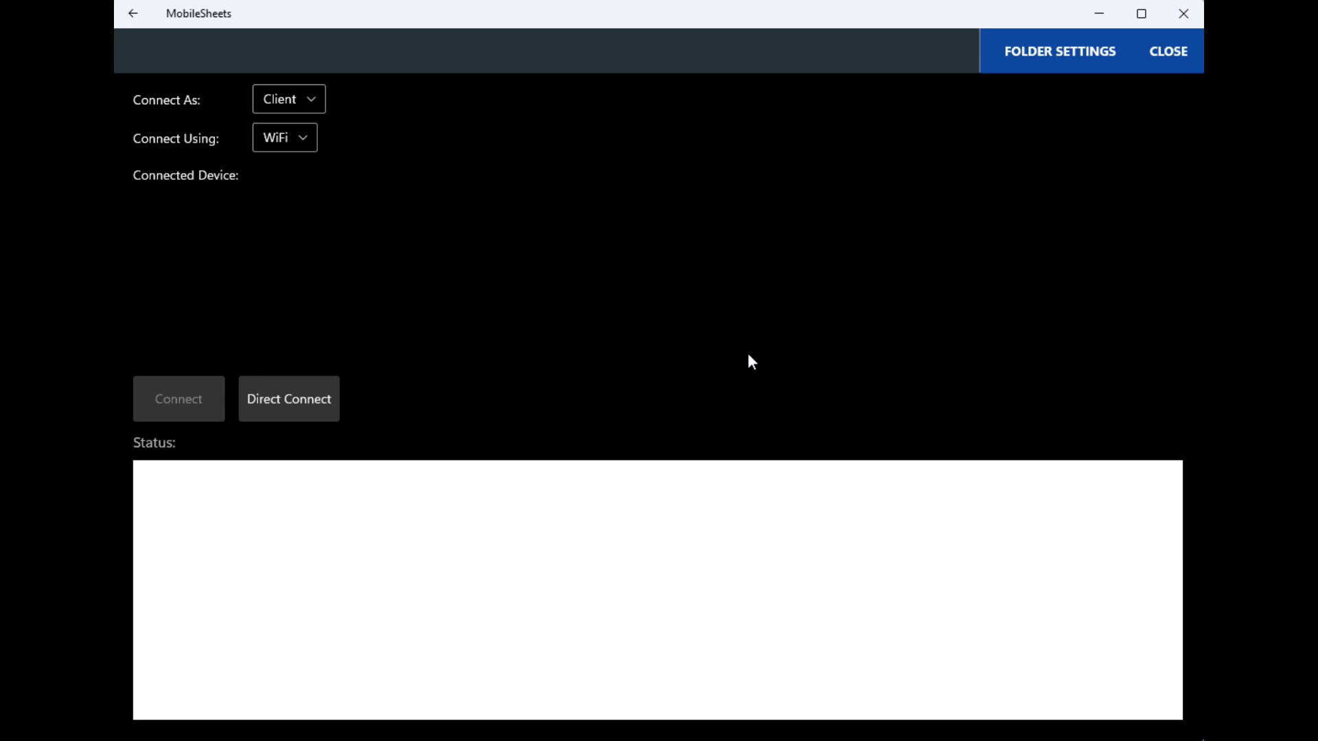
Set Connect As to Server and keep the Sync Type at Two-way Sync
left_click(286, 101)
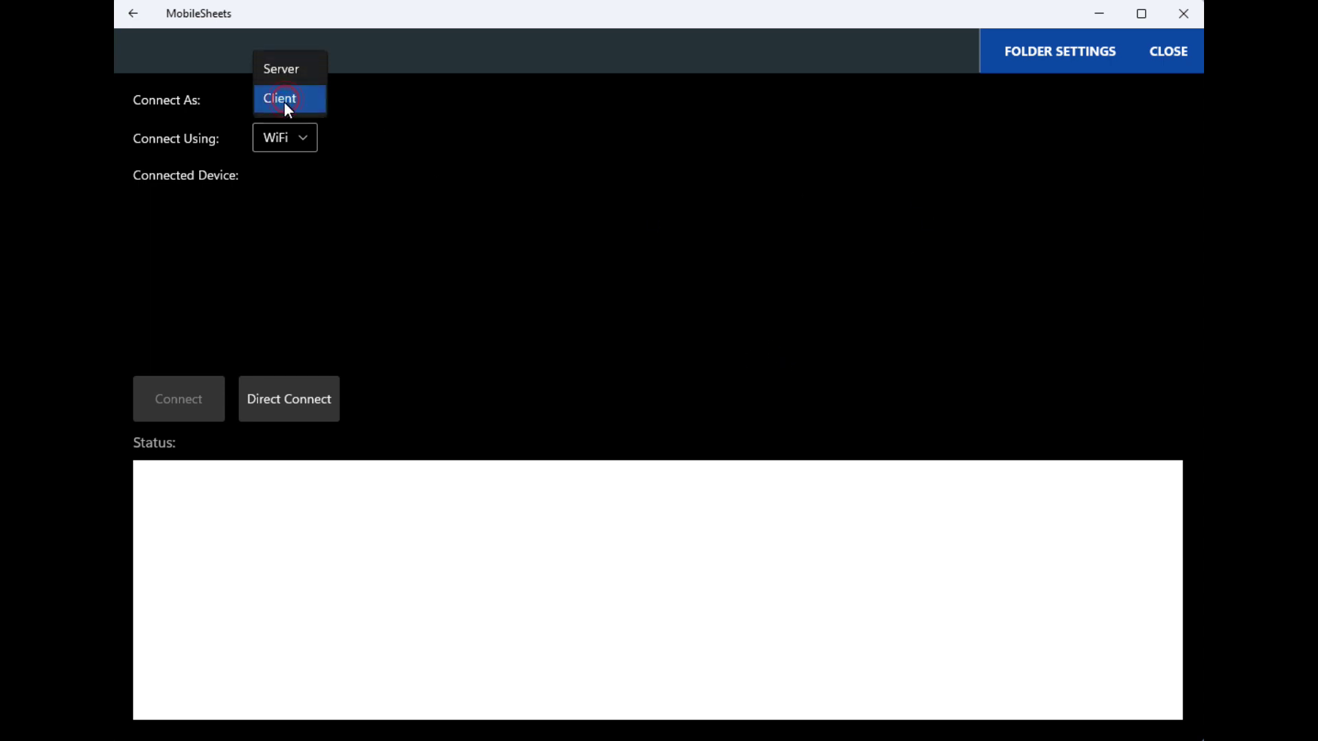
left_click(268, 67)
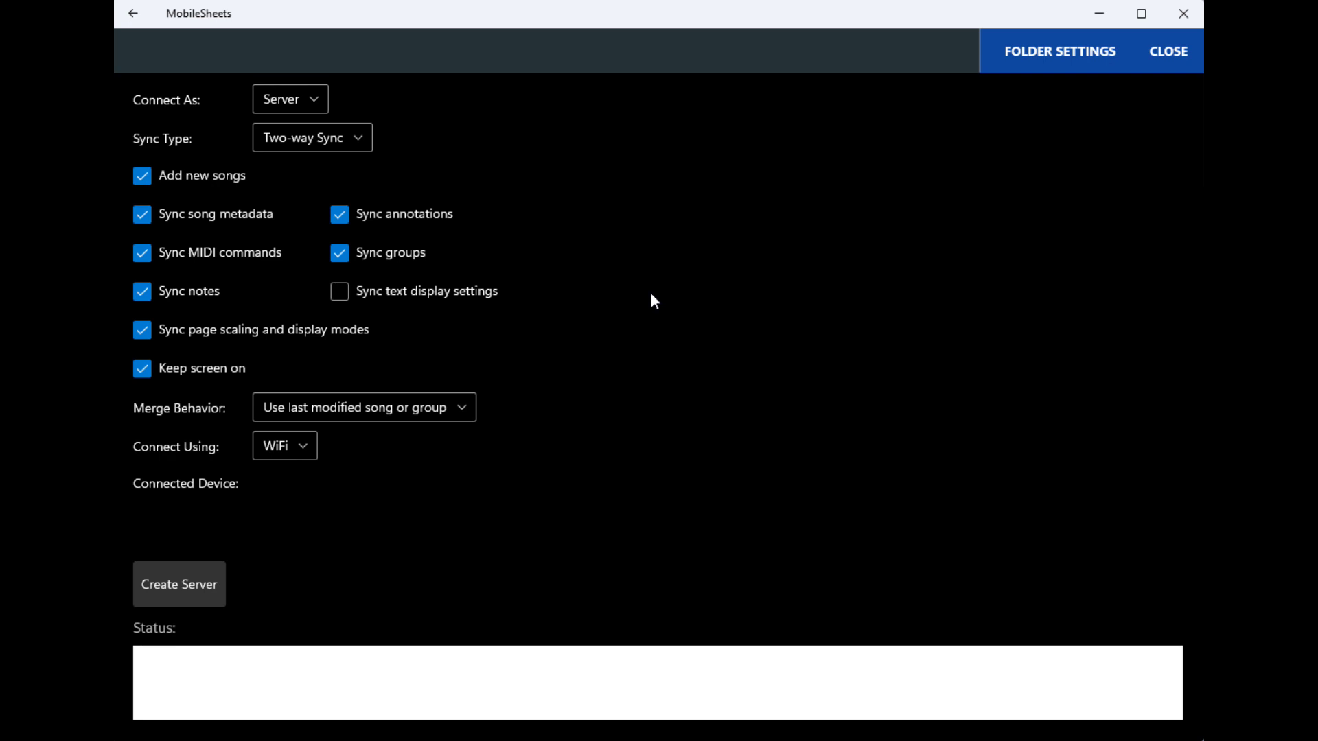
left_click(338, 142)
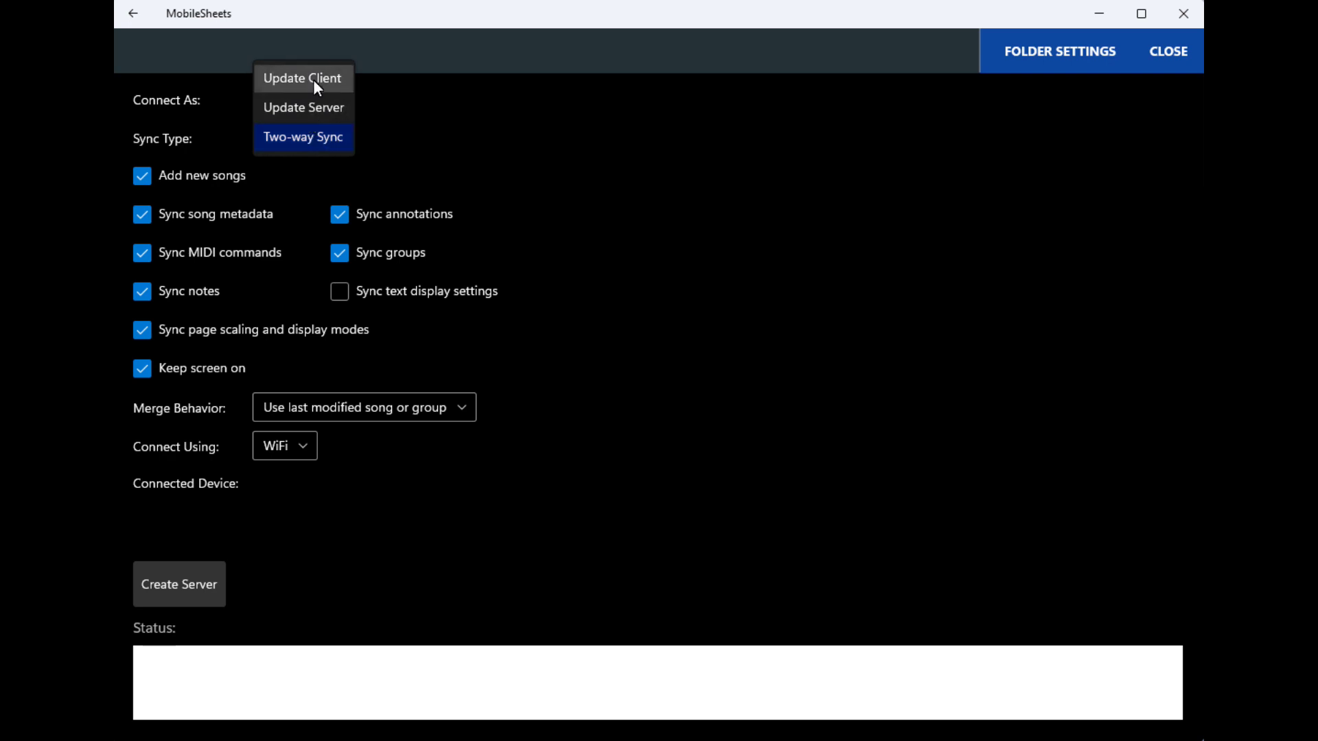
left_click(549, 163)
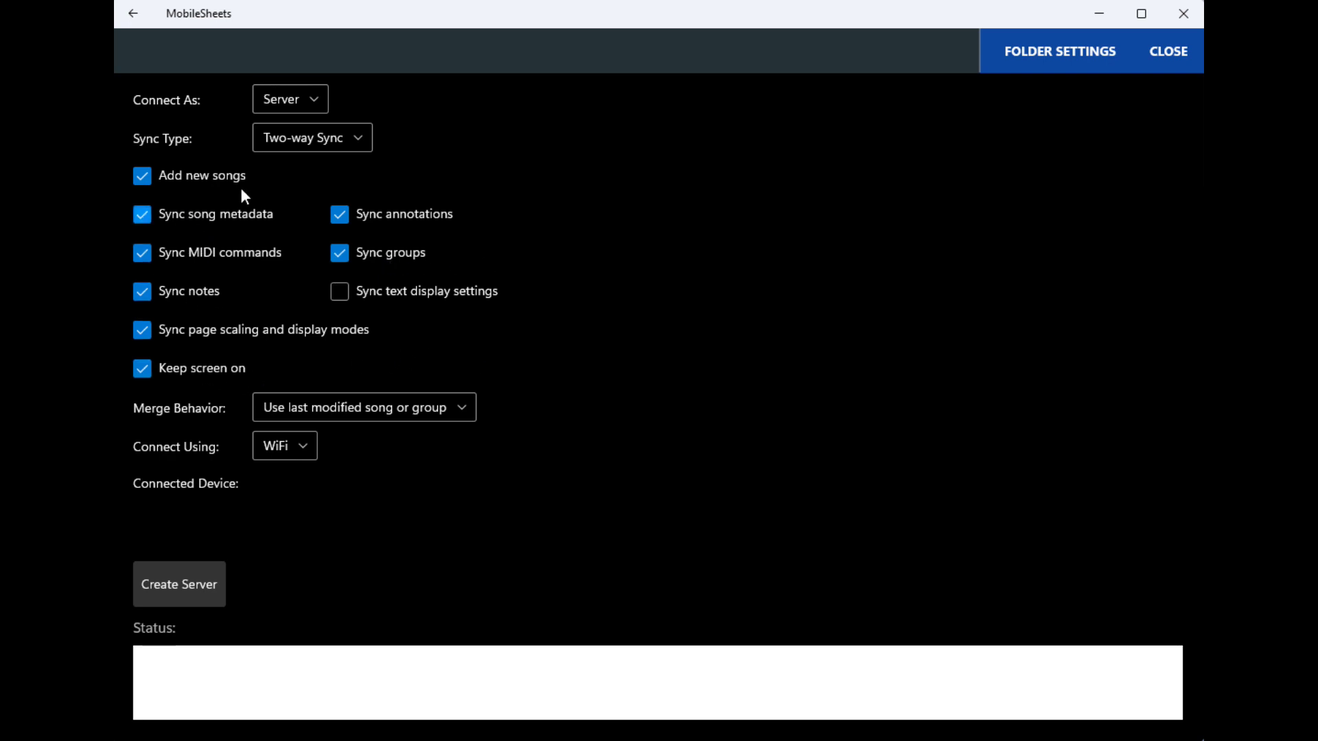
Open the merge behavior choices, which stay on 'Use last modified song or group'
left_click(409, 409)
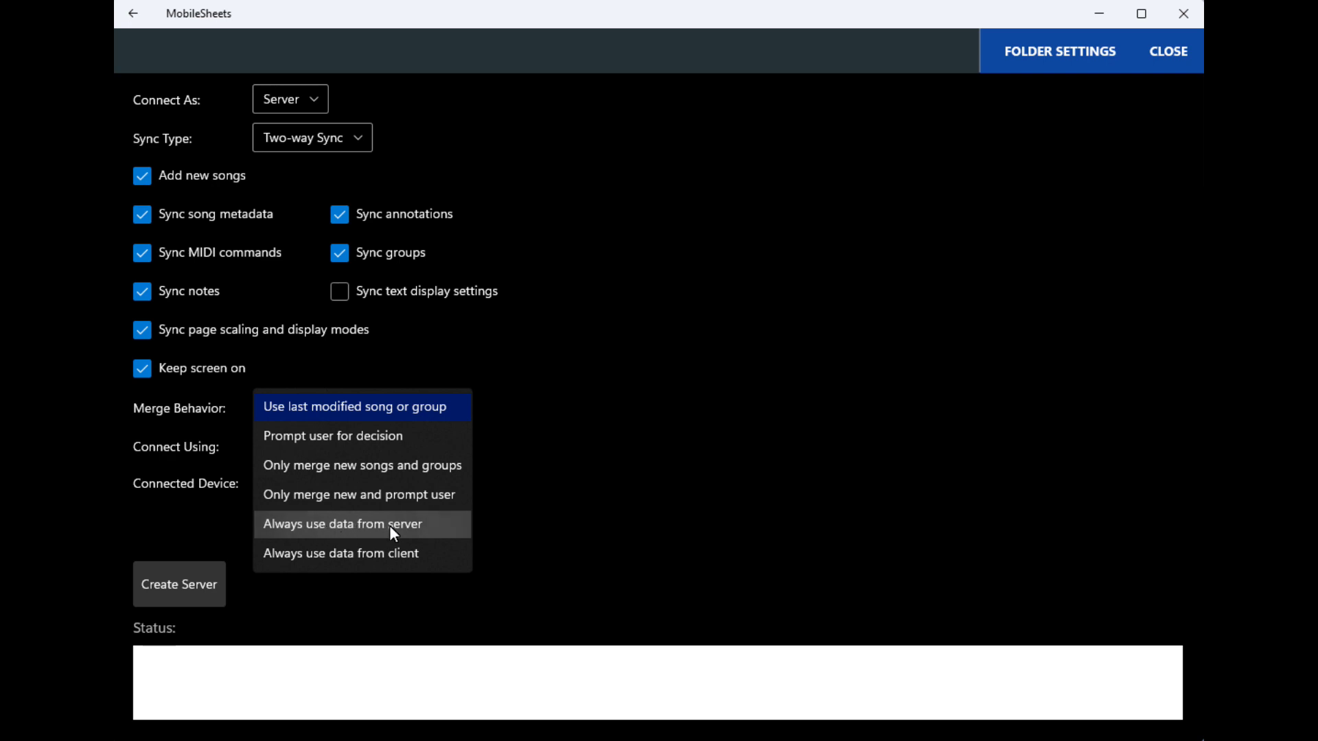
left_click(358, 408)
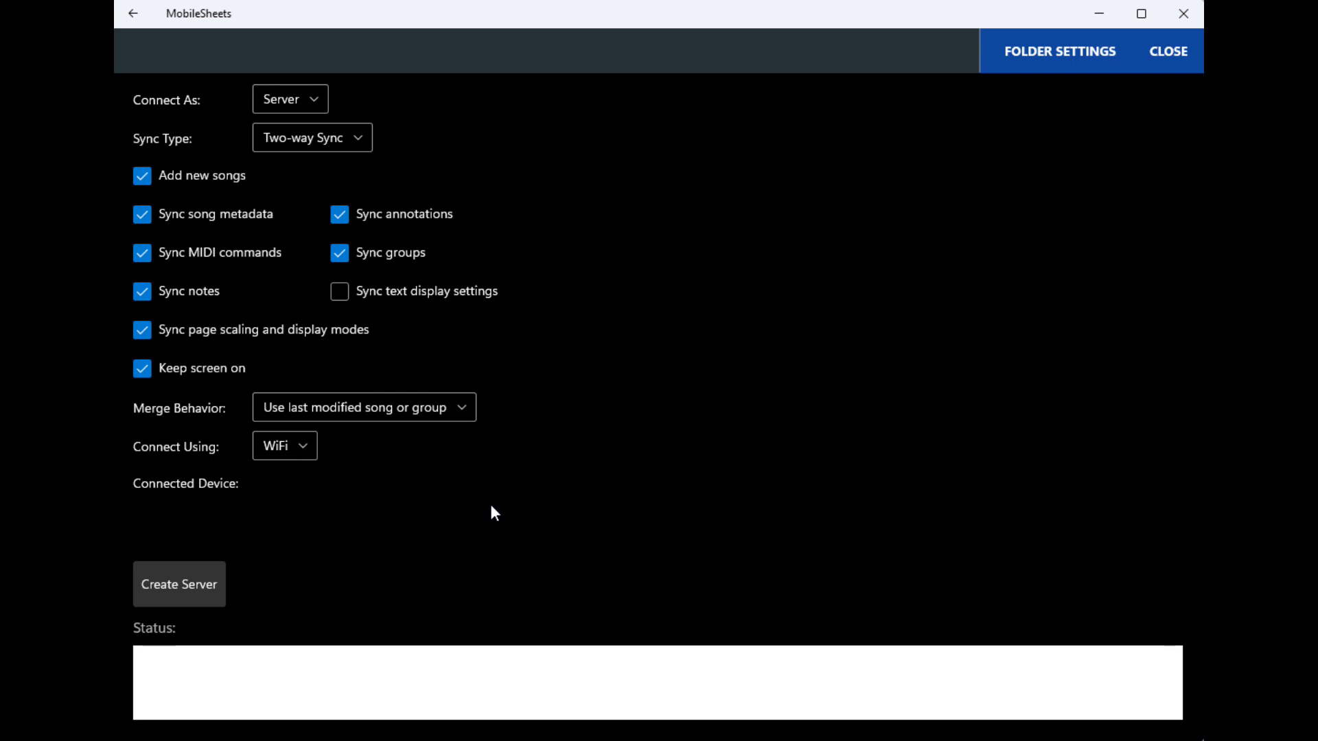
left_click(305, 455)
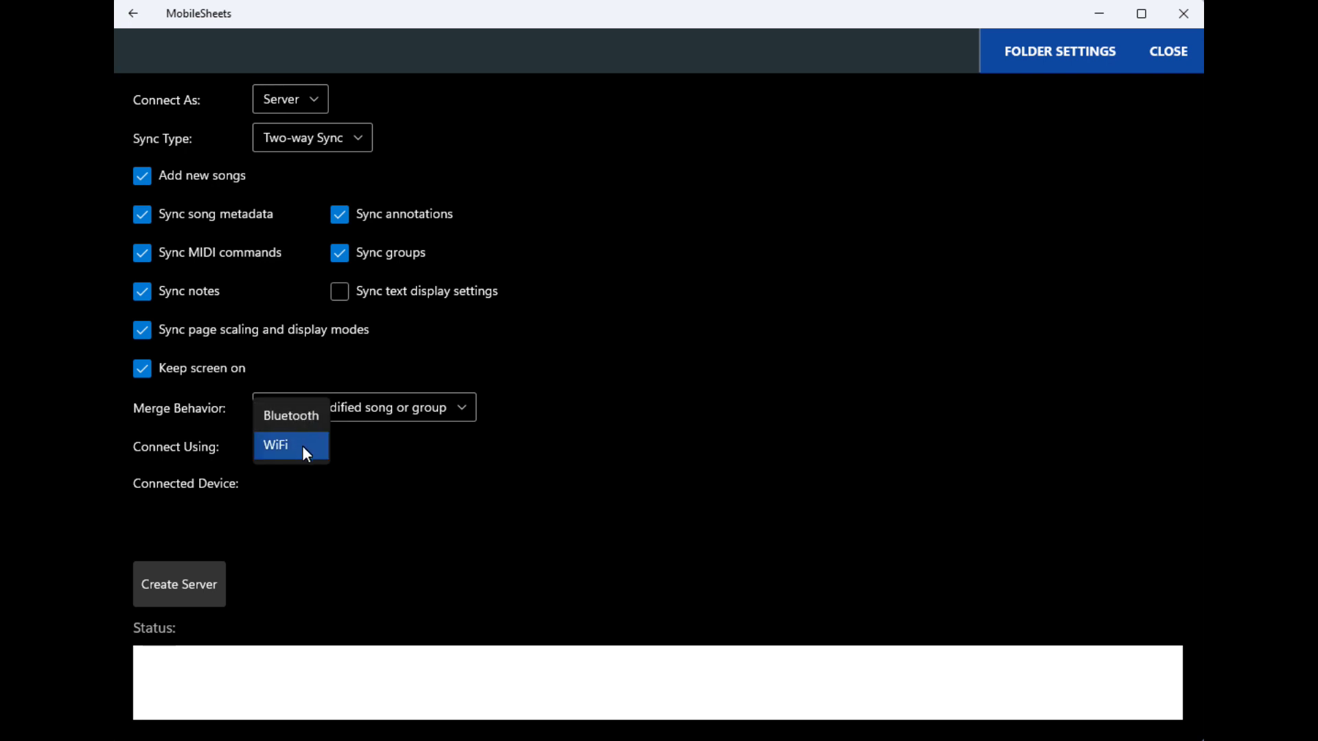
left_click(454, 503)
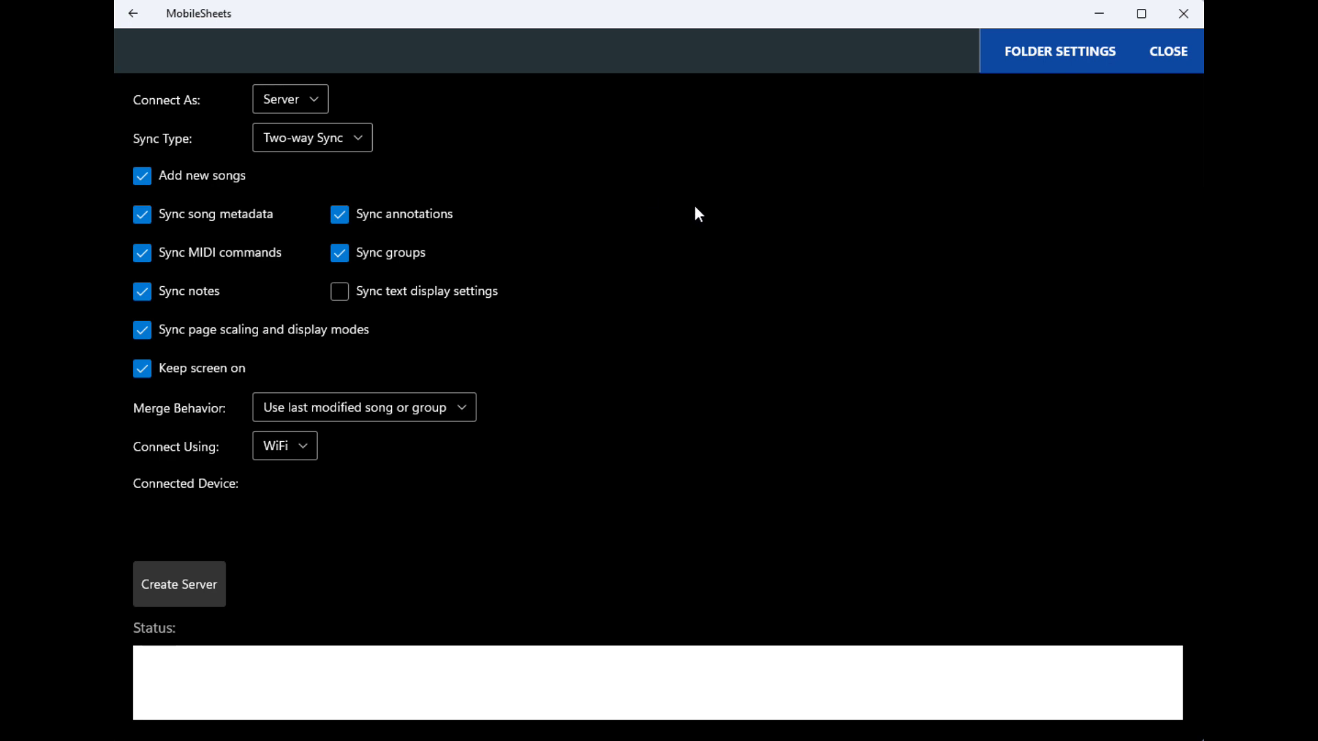
Switch Connect As to Client and leave Connect Using on WiFi
left_click(303, 100)
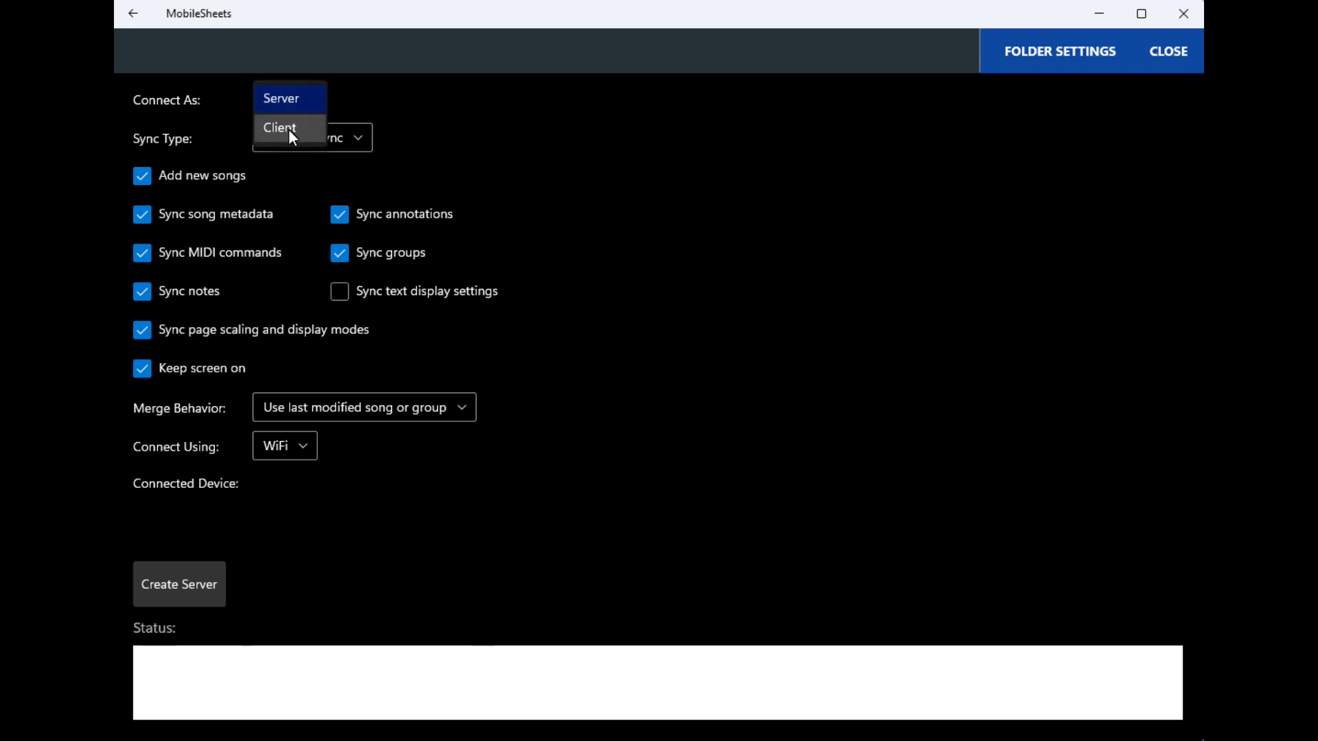
left_click(288, 130)
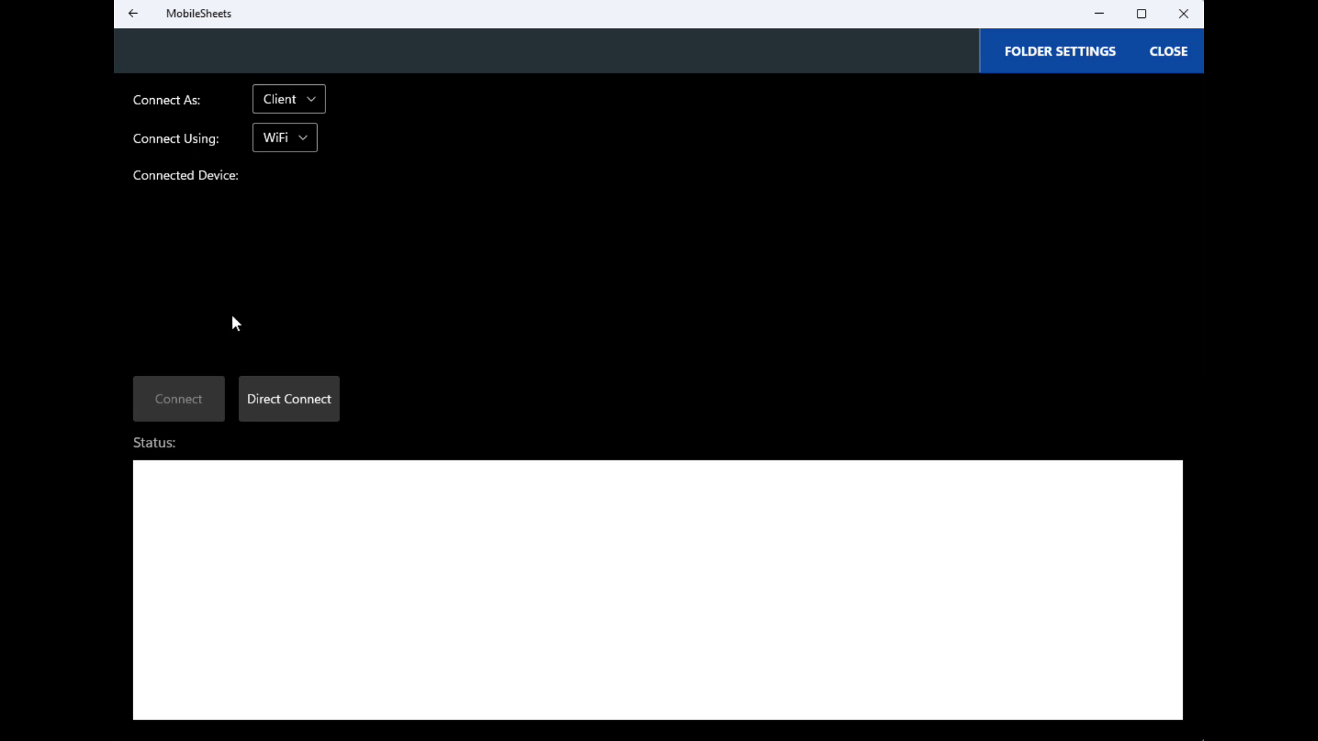
left_click(300, 136)
left_click(524, 151)
Close the sync screen and go to Switch Library in the MobileSheets settings
left_click(1166, 61)
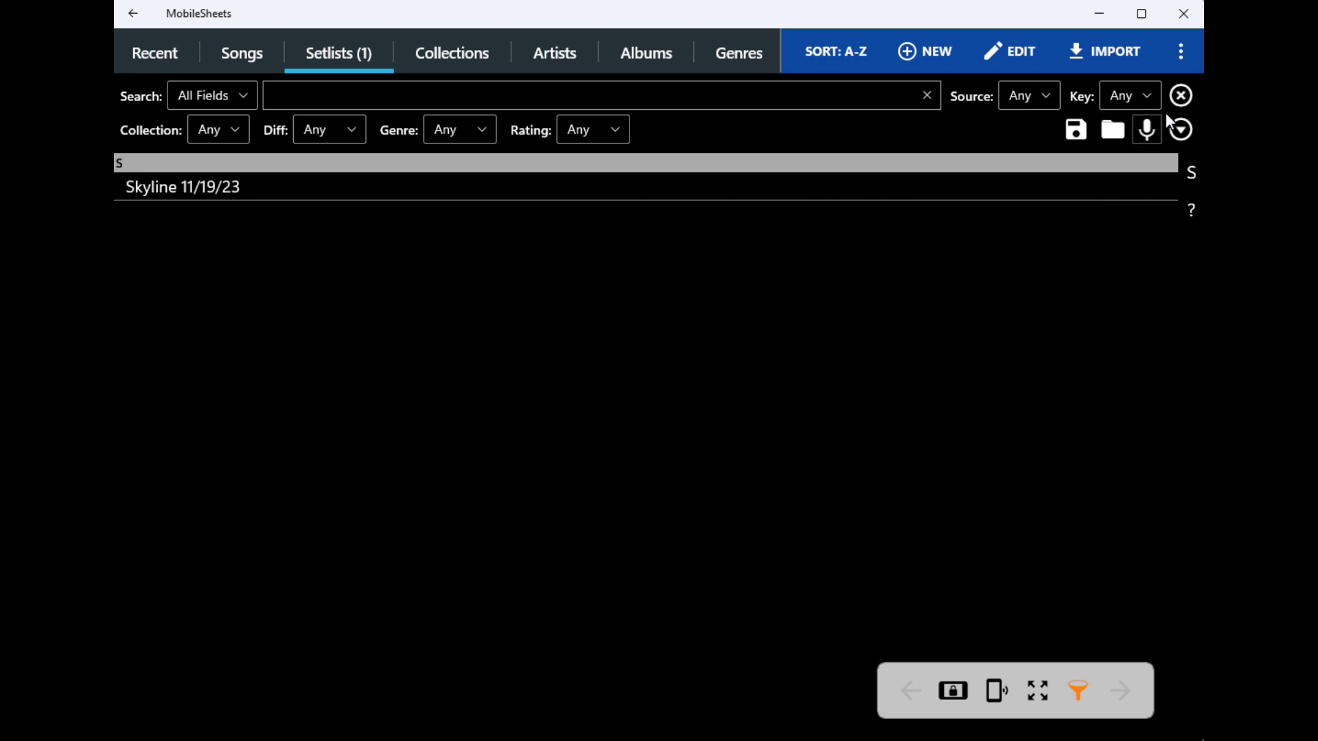
left_click(1180, 52)
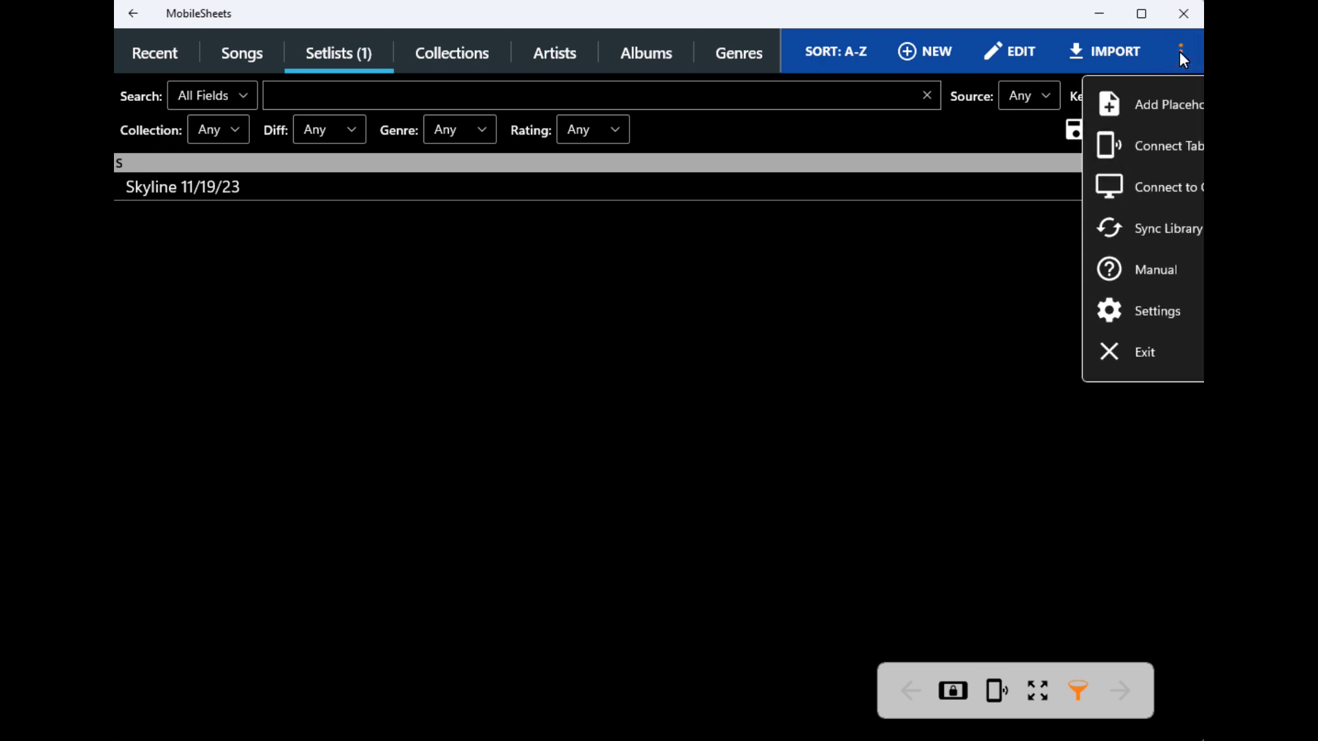
left_click(1118, 313)
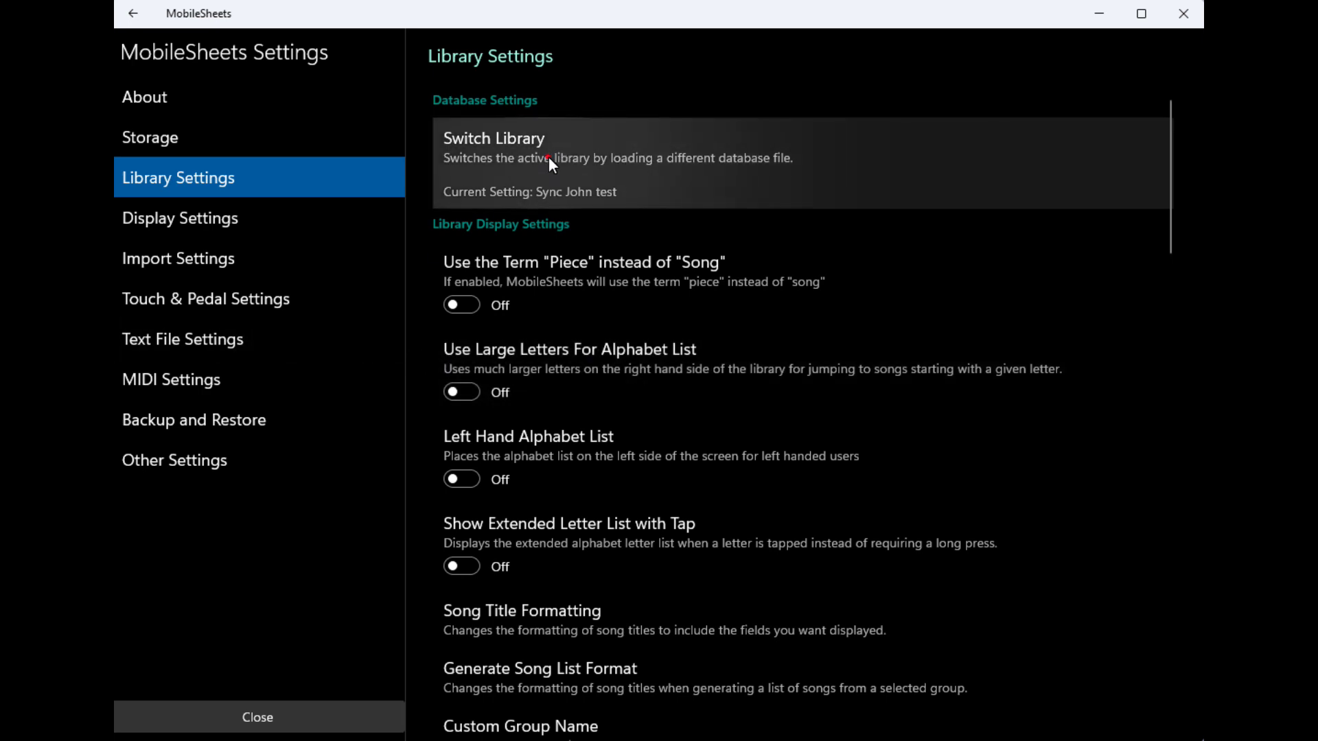
left_click(549, 158)
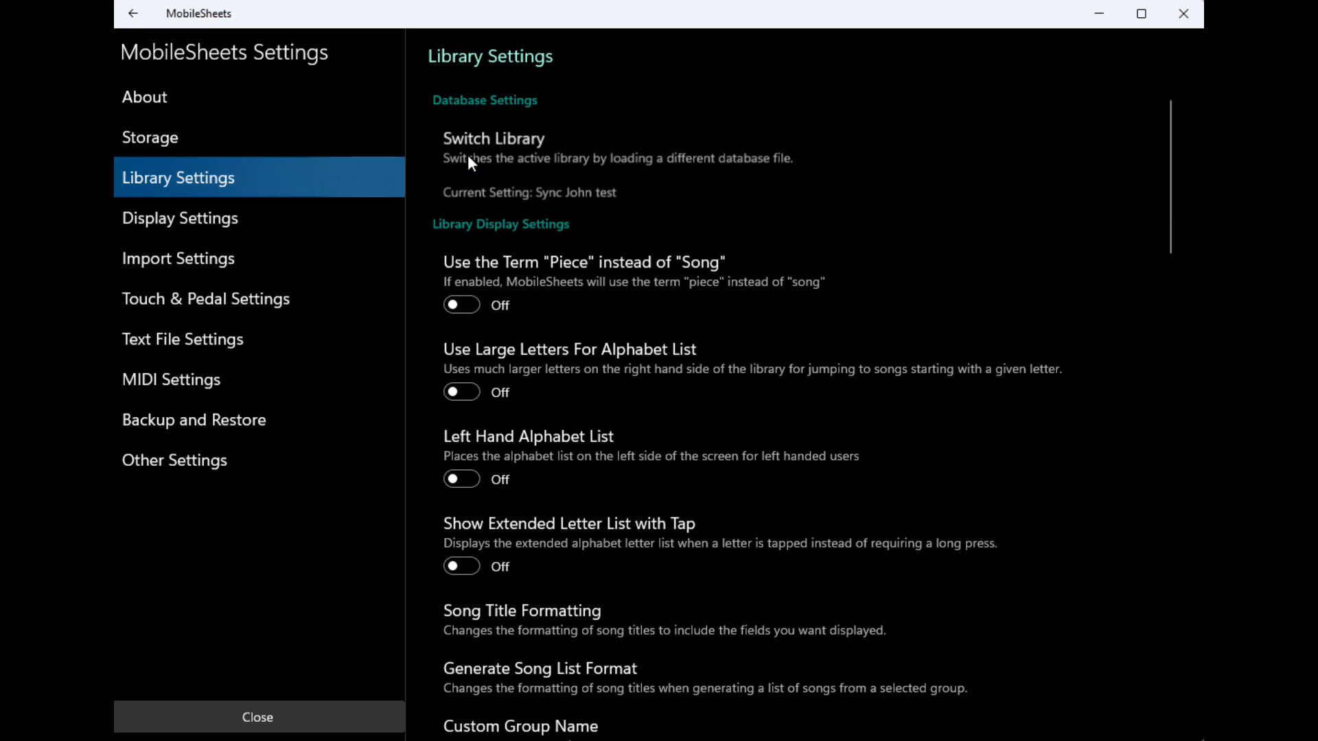
left_click(520, 156)
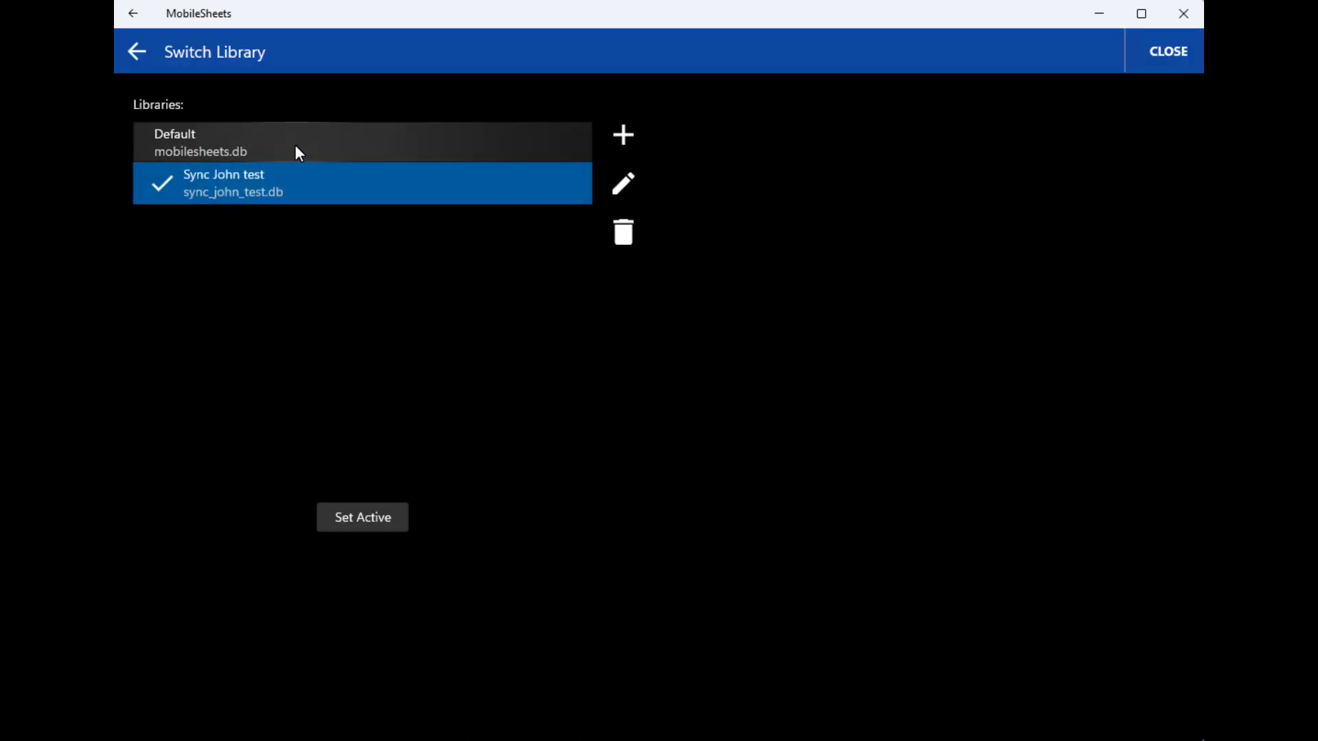
Select the Default and sync test library entries in turn, leaving sync test active
left_click(296, 145)
left_click(291, 190)
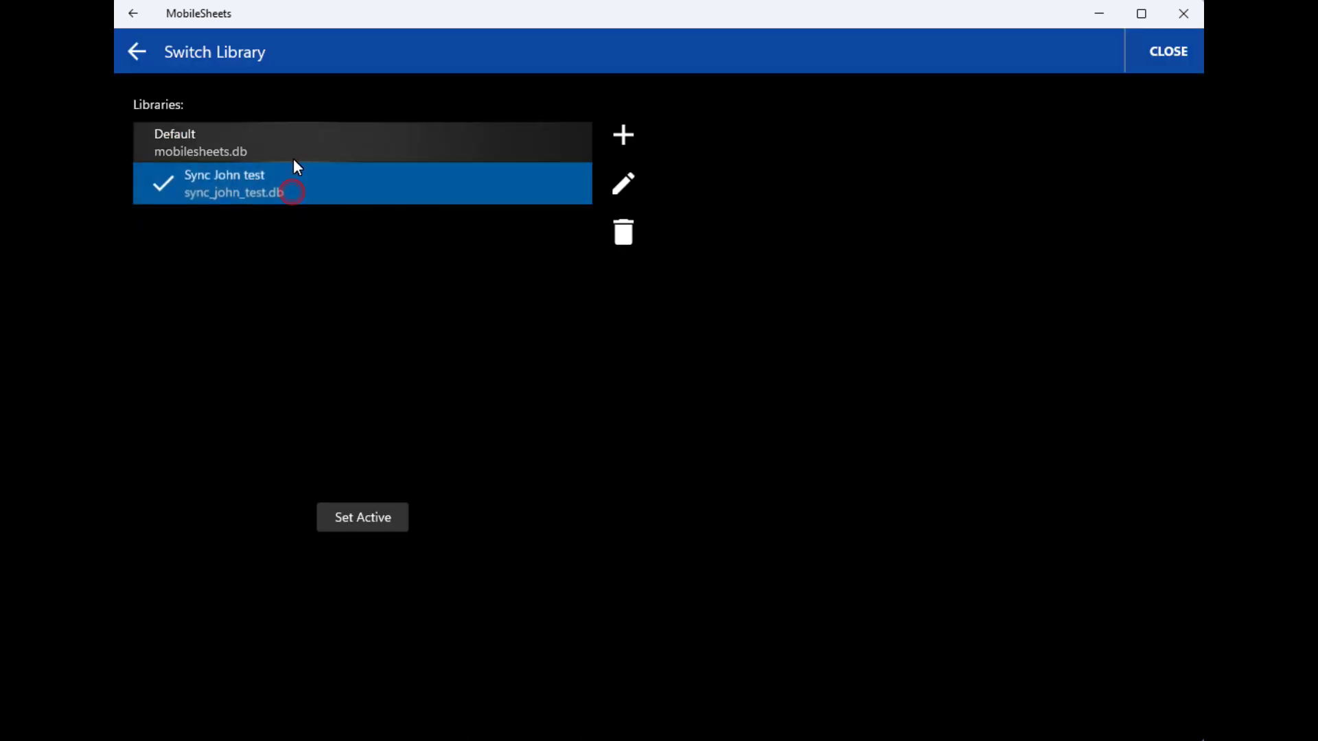
left_click(297, 144)
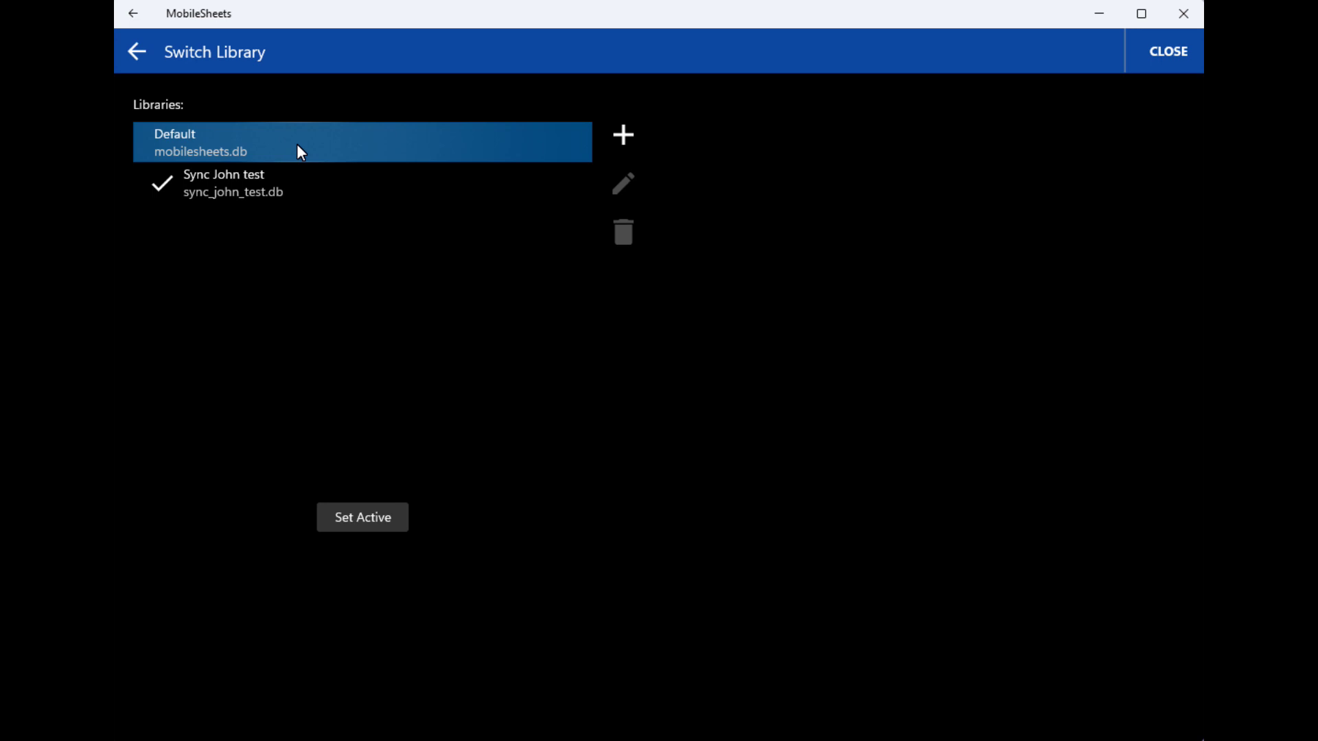
left_click(288, 183)
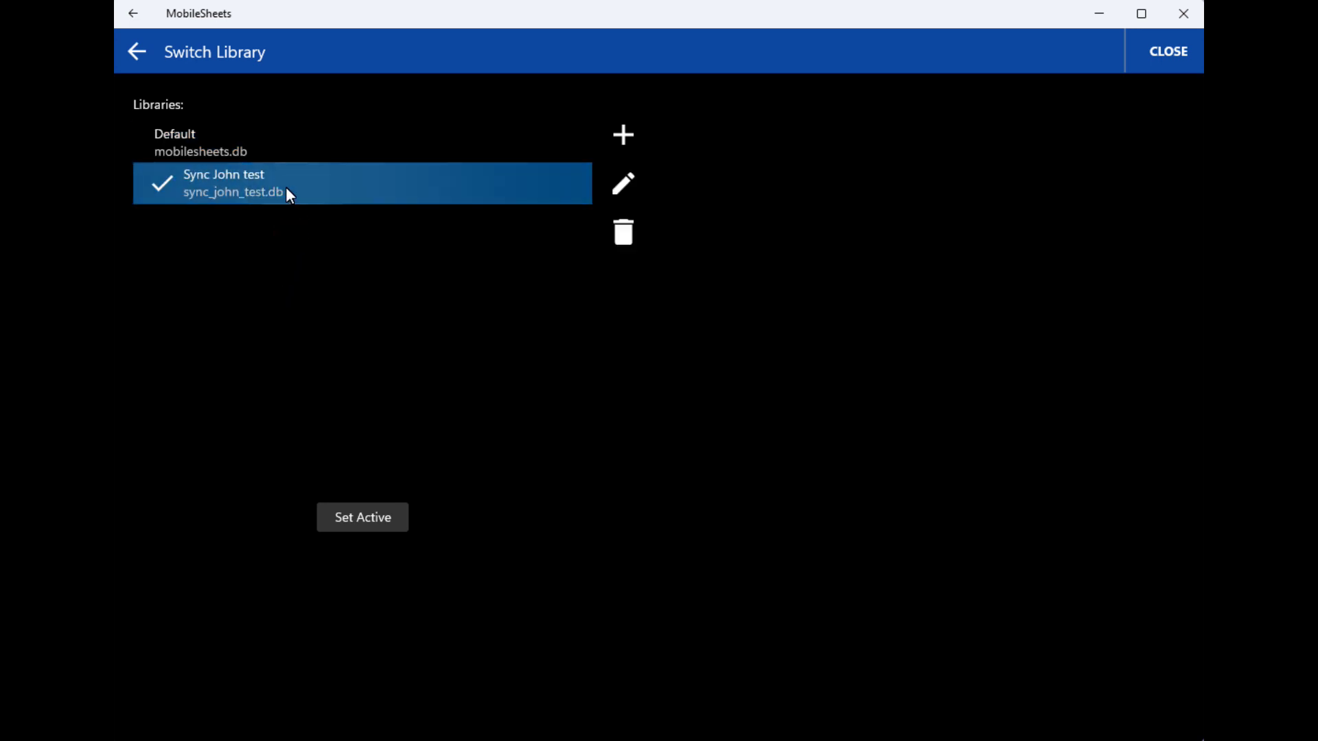
left_click(238, 150)
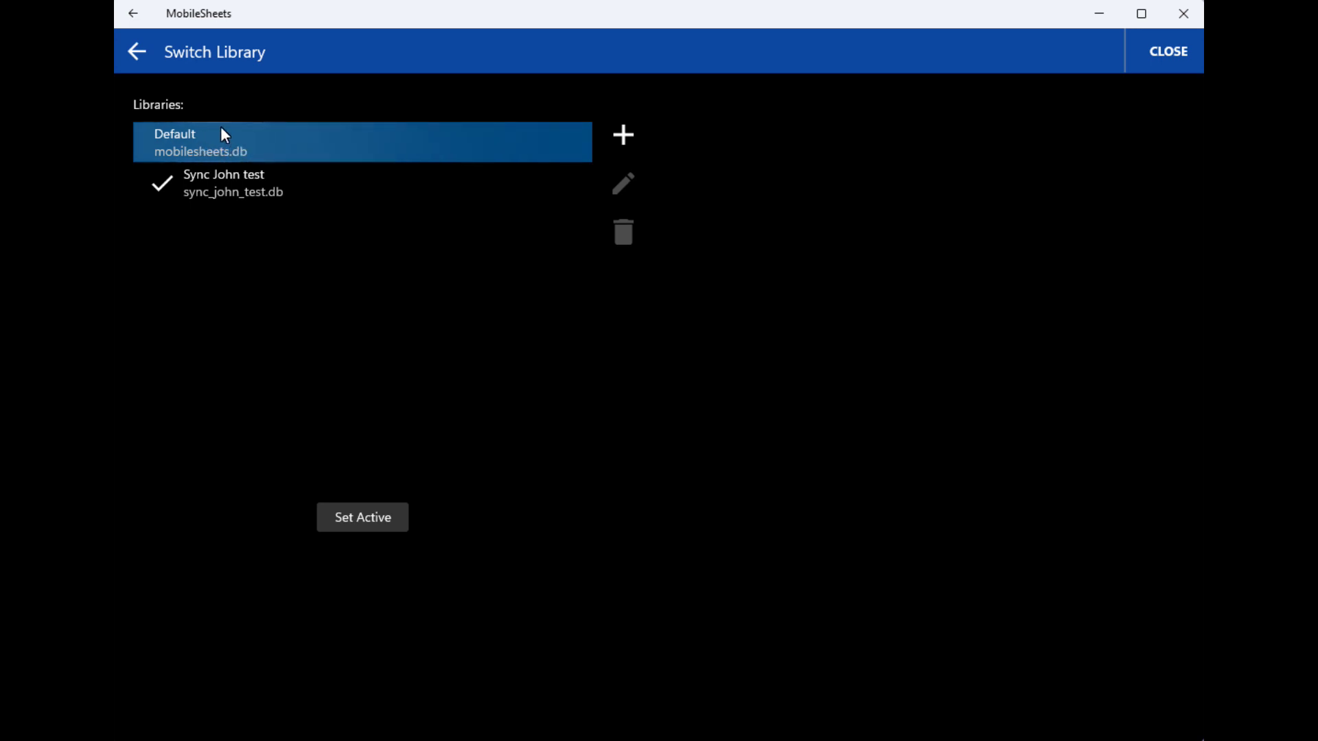
left_click(140, 52)
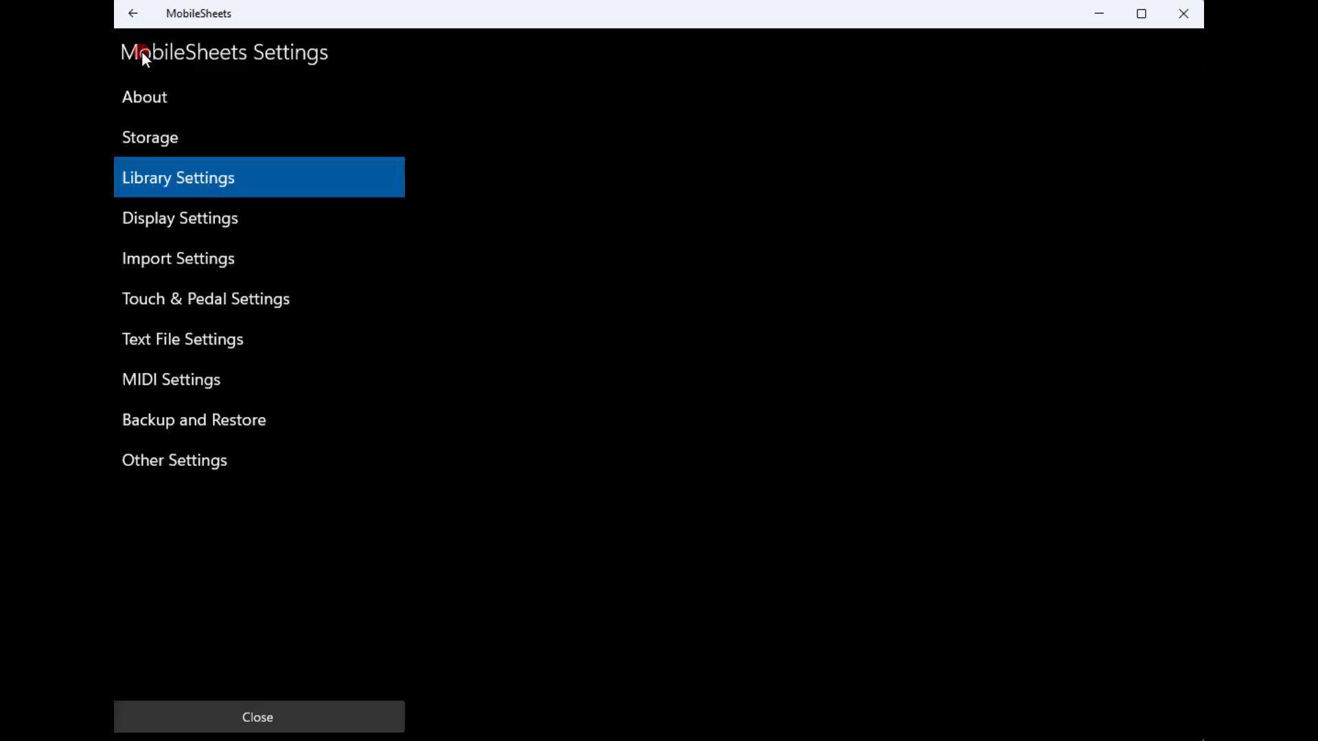
From the Songs tab, reopen Settings > Switch Library, select Default and press Set Active
left_click(131, 15)
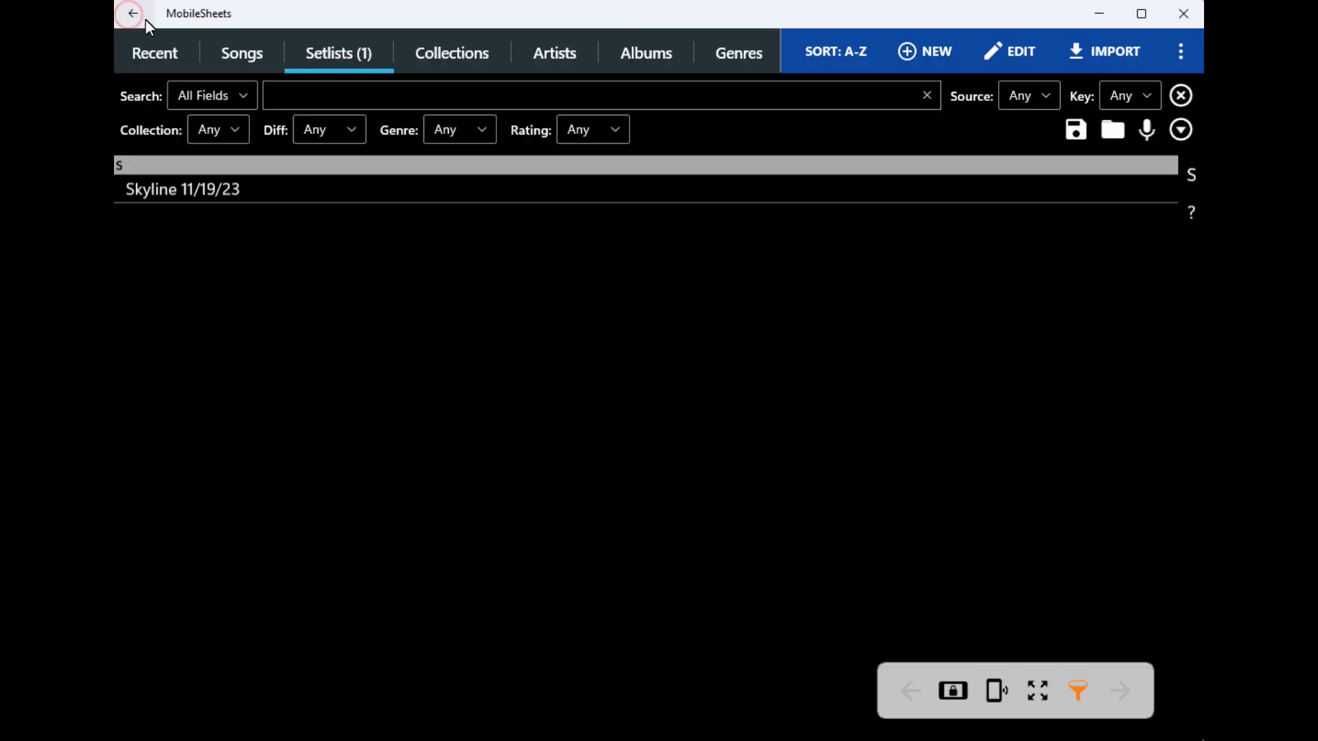
left_click(234, 57)
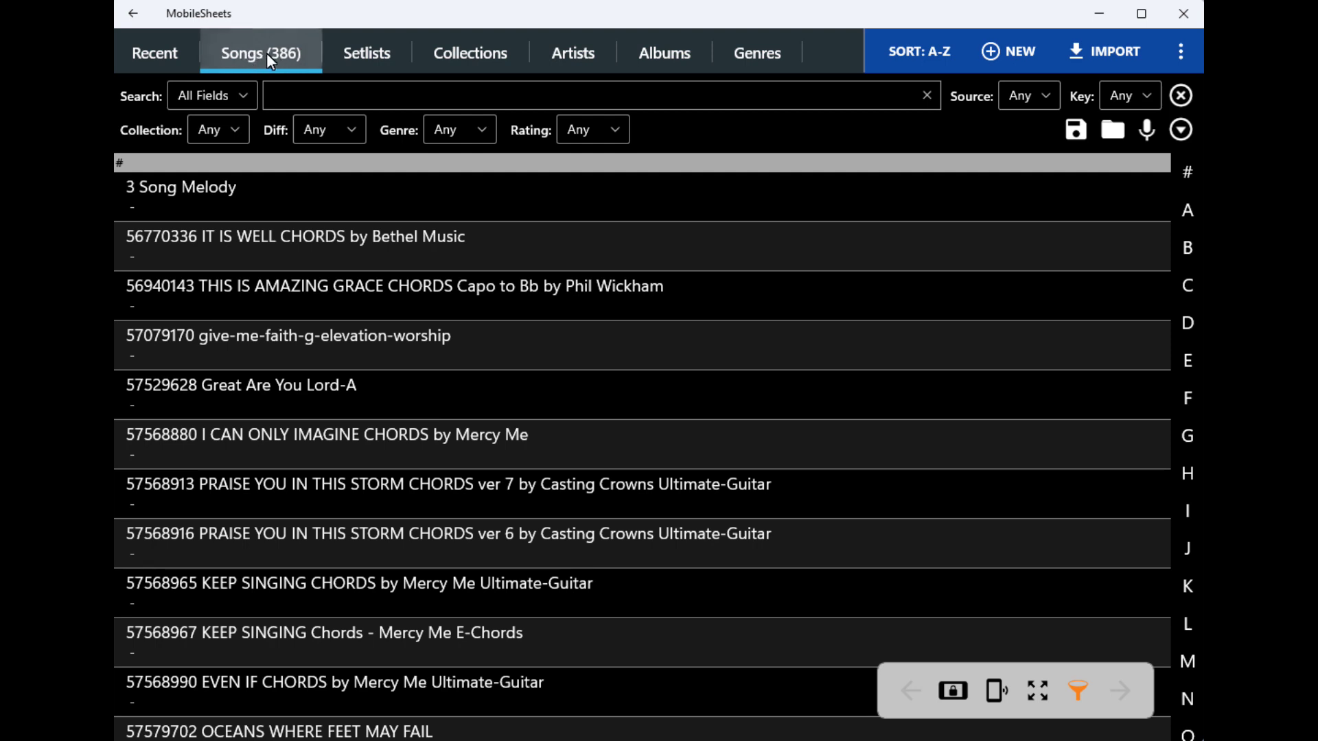
left_click(1180, 54)
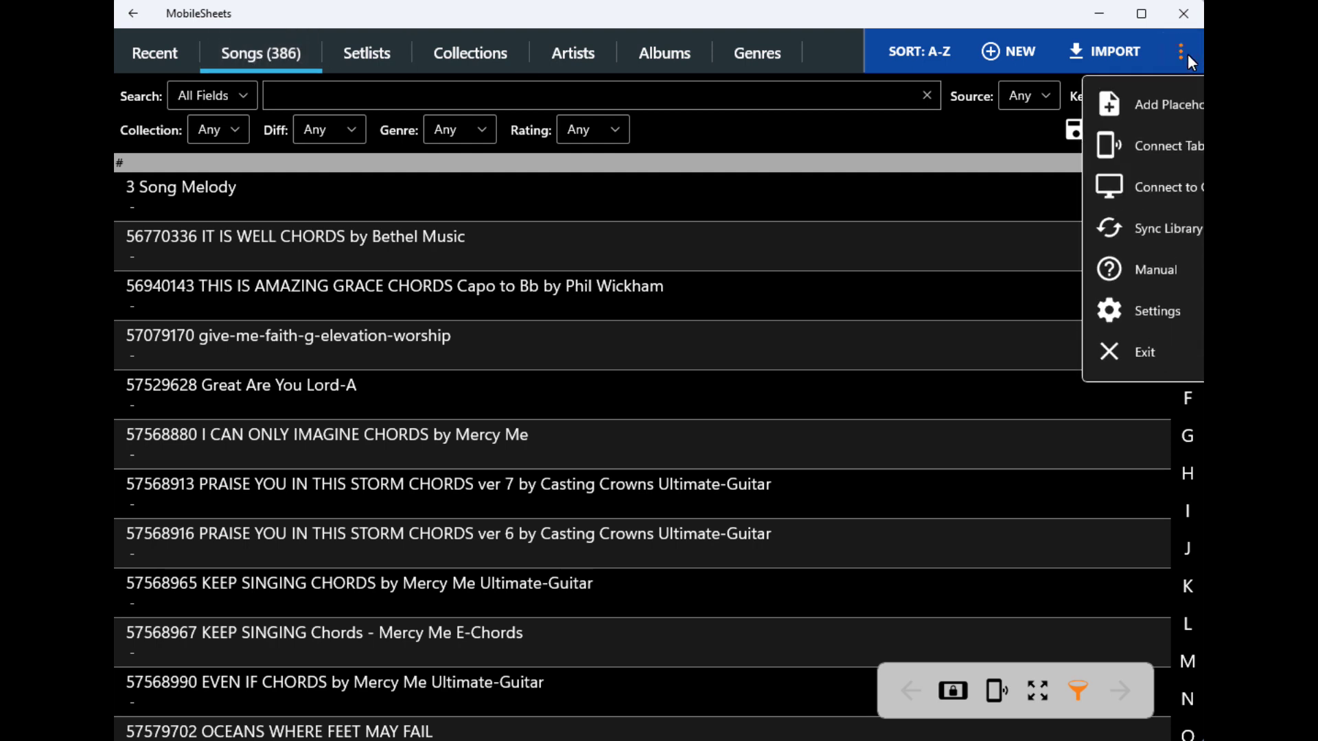
left_click(1149, 318)
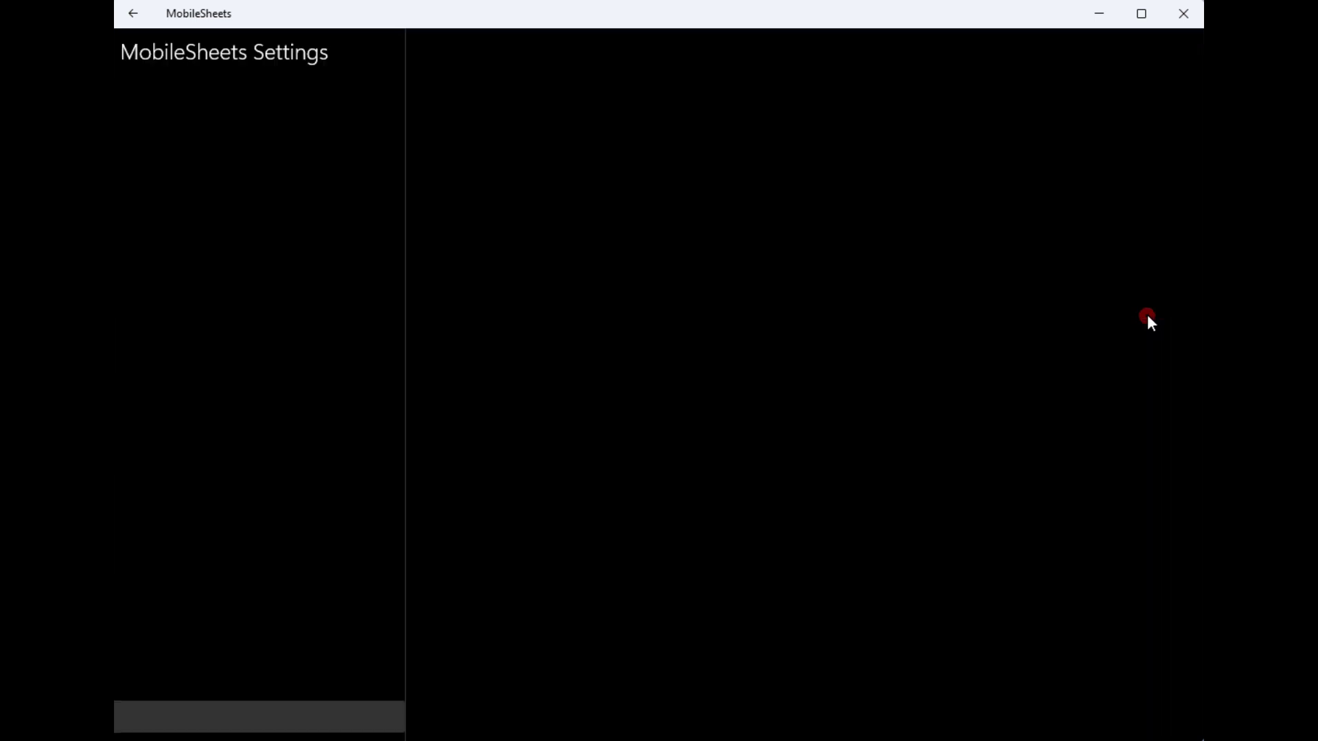
left_click(576, 156)
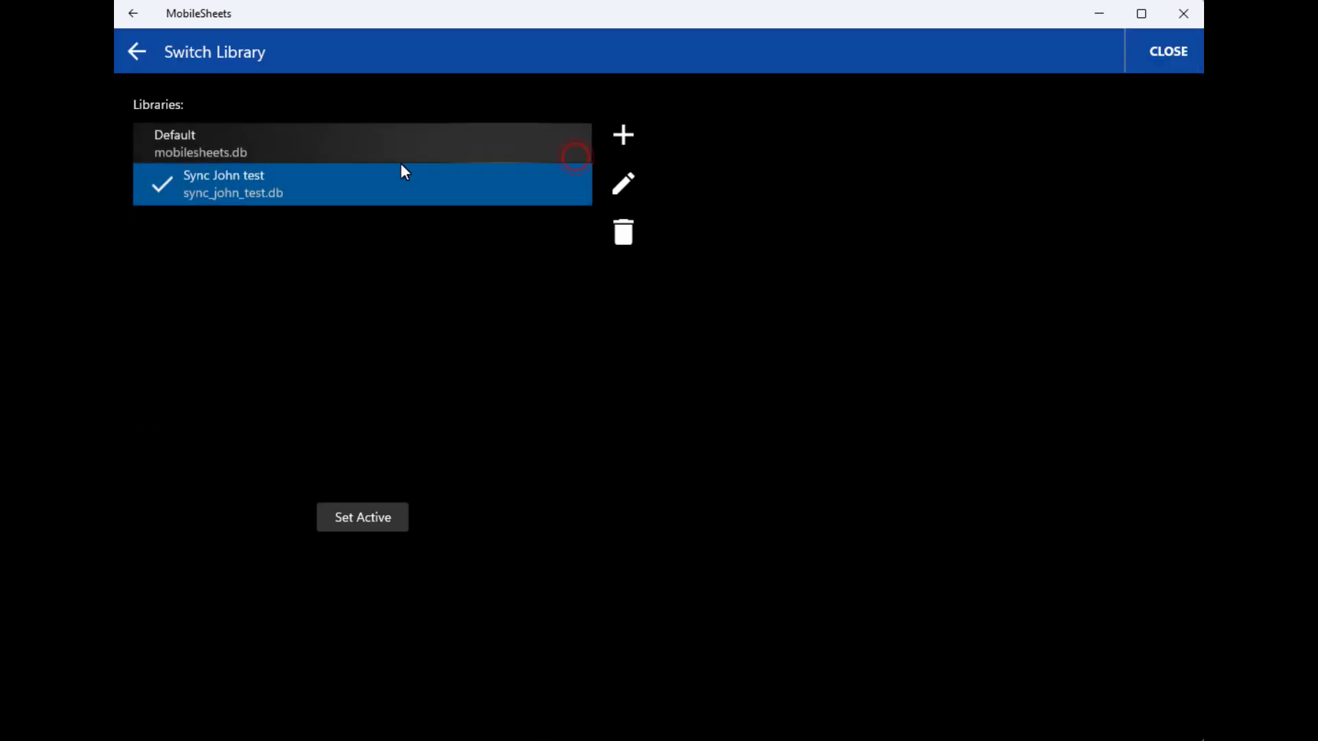
left_click(305, 144)
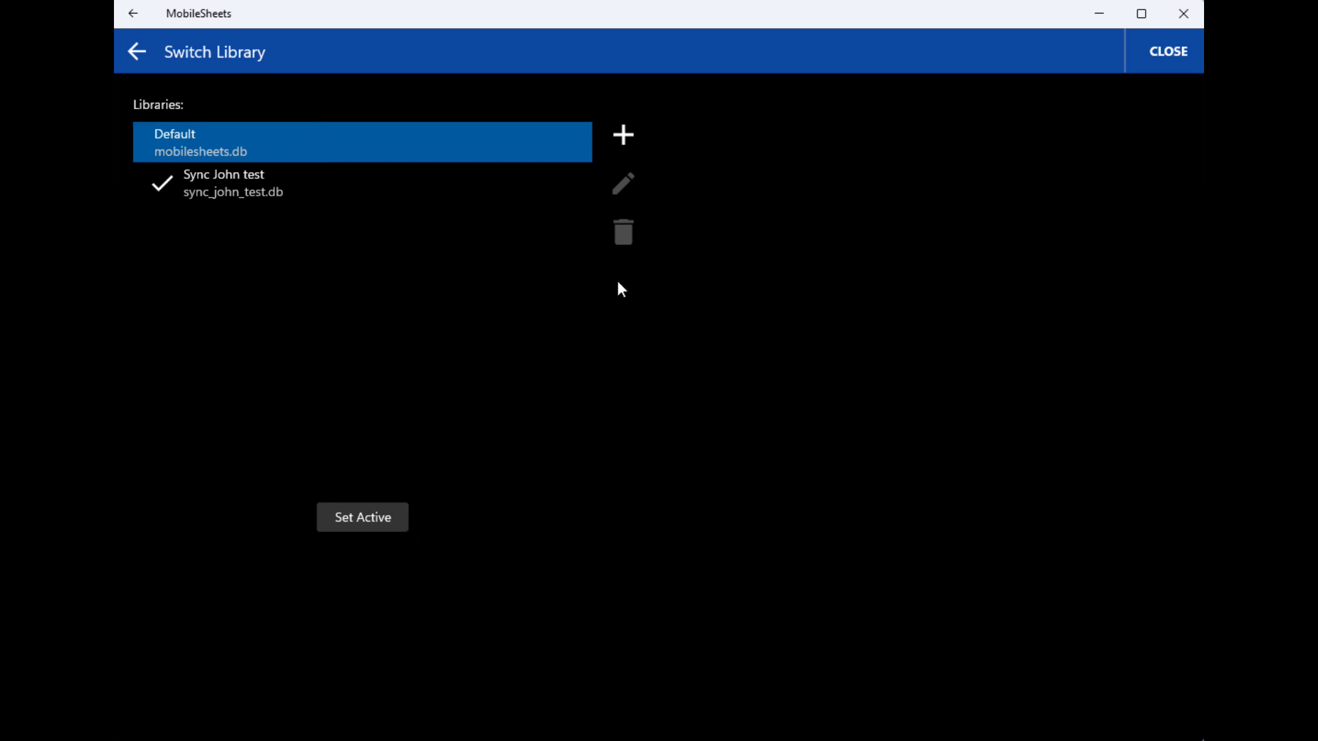
left_click(368, 526)
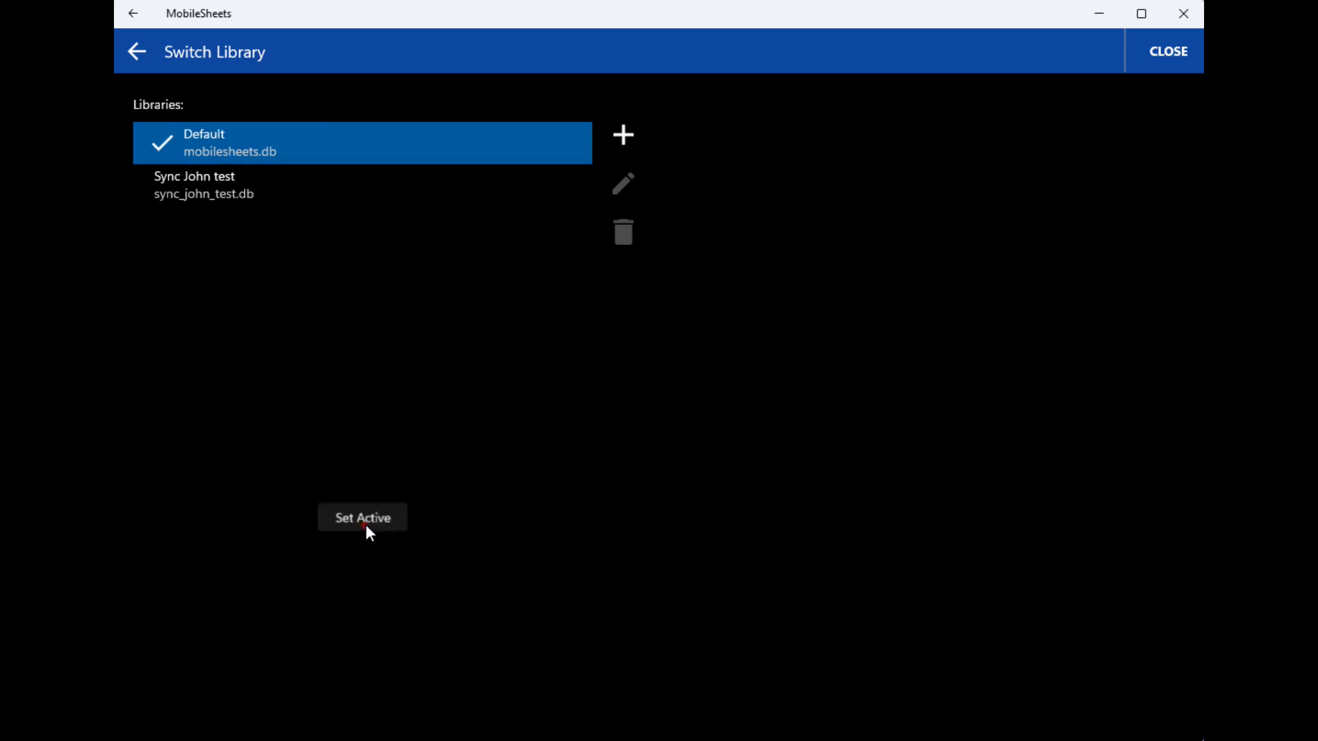
left_click(130, 50)
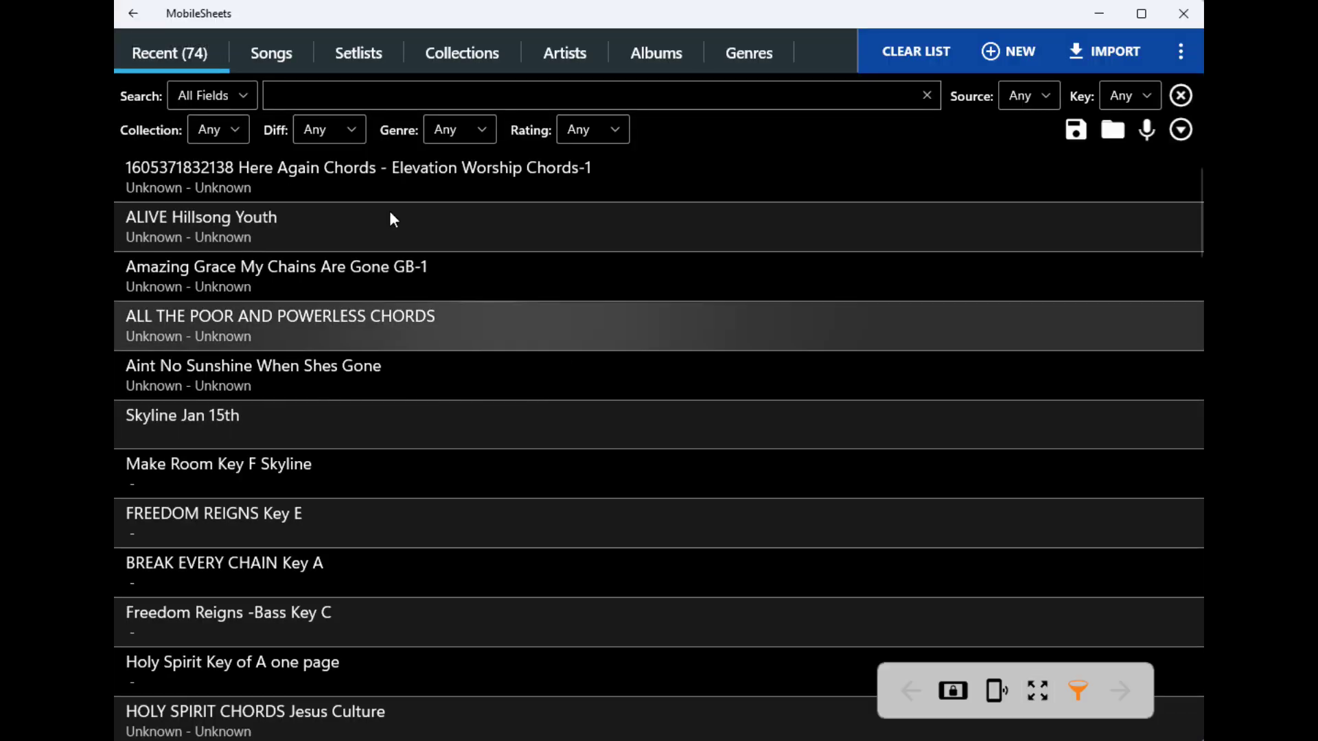
Go to the Songs tab to see the Default library's 340 songs sorted A–Z
left_click(261, 52)
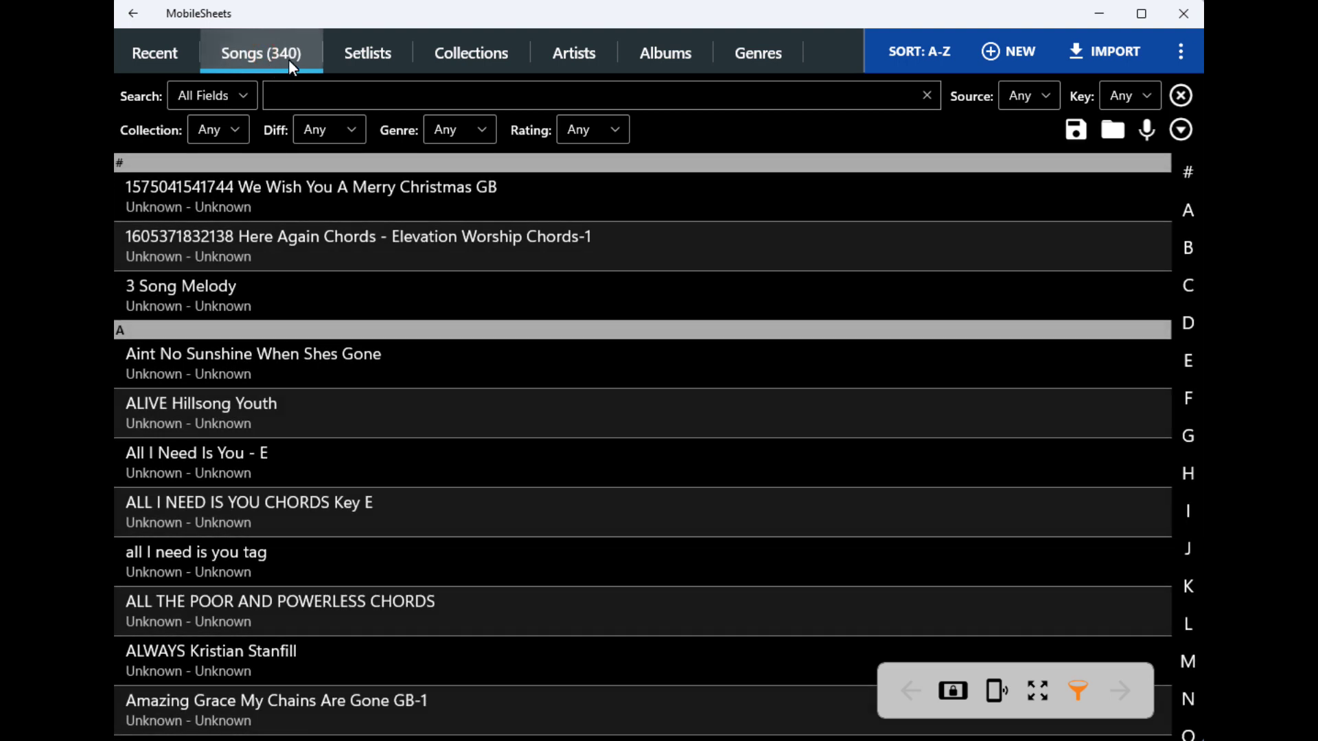